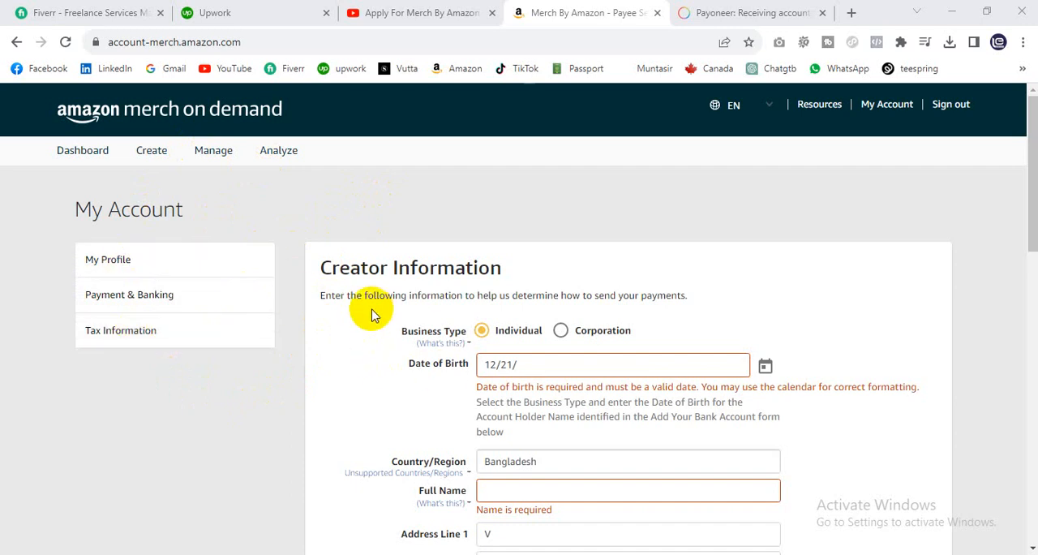
Step: Review the creator information, bank account and tax information sections of the account form
scroll(371, 316, "down", 1)
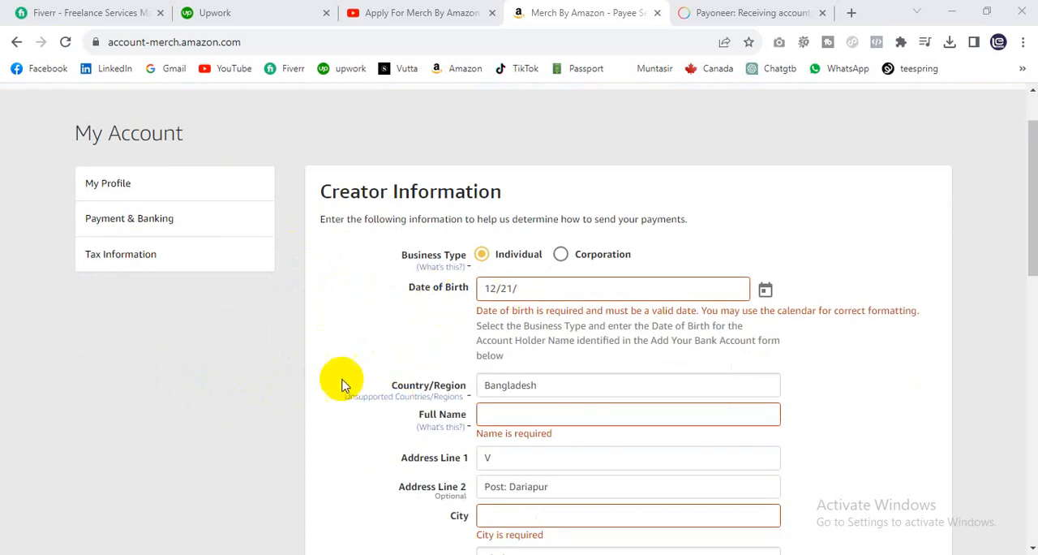
scroll(341, 381, "down", 2)
scroll(446, 349, "down", 1)
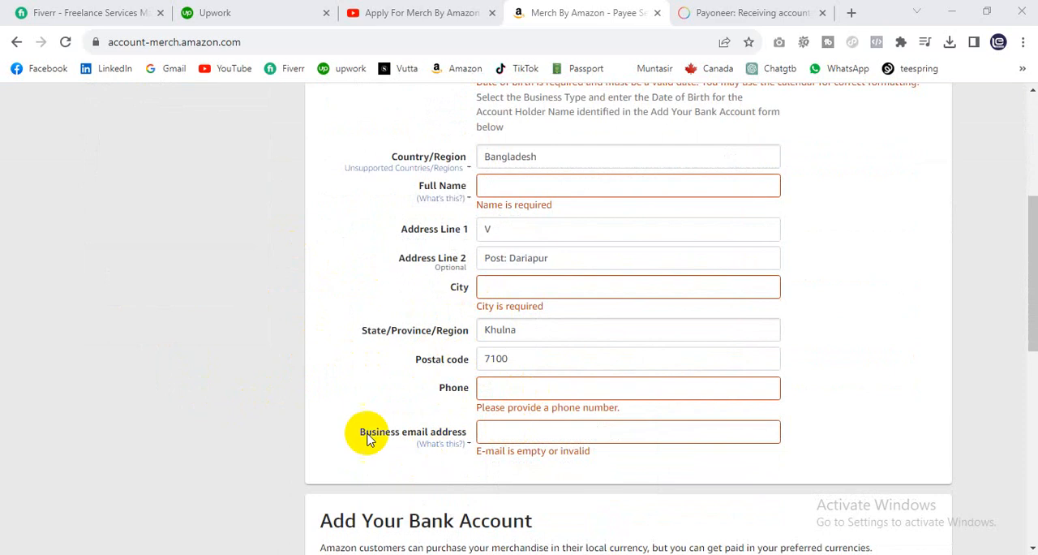
scroll(364, 430, "down", 2)
scroll(425, 395, "down", 5)
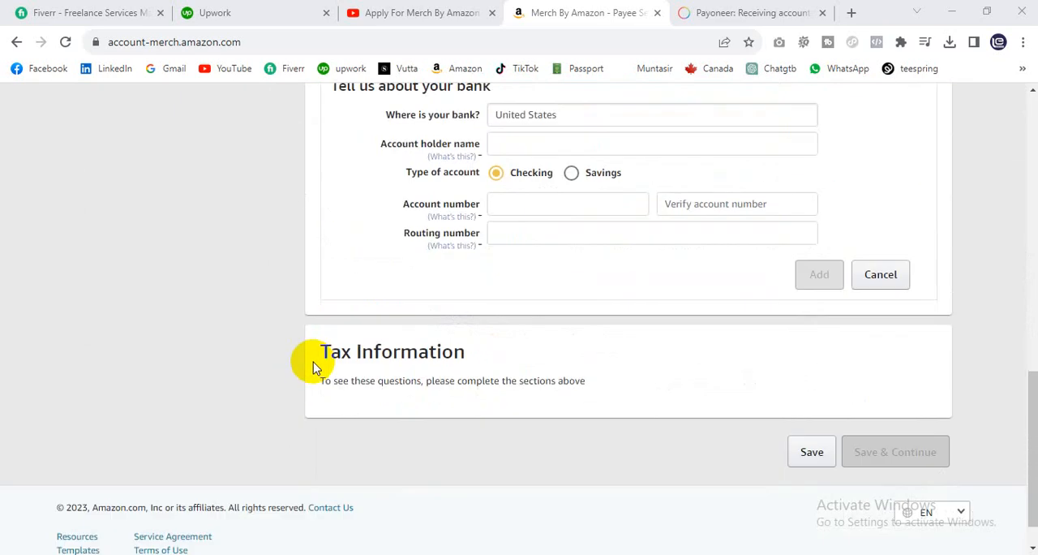
scroll(313, 362, "up", 2)
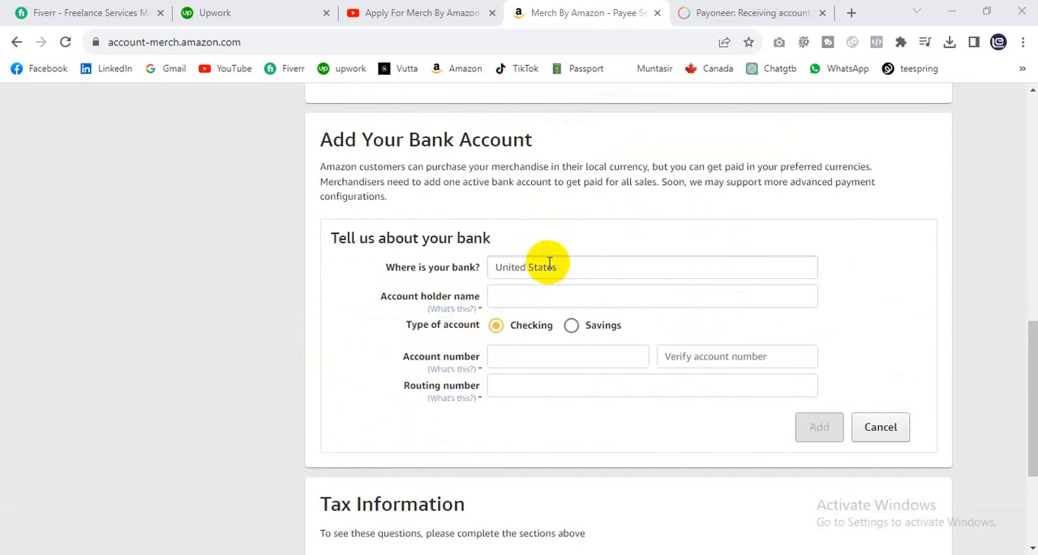
Step: Browse the countries offered as the bank location in the bank account section
left_click(574, 263)
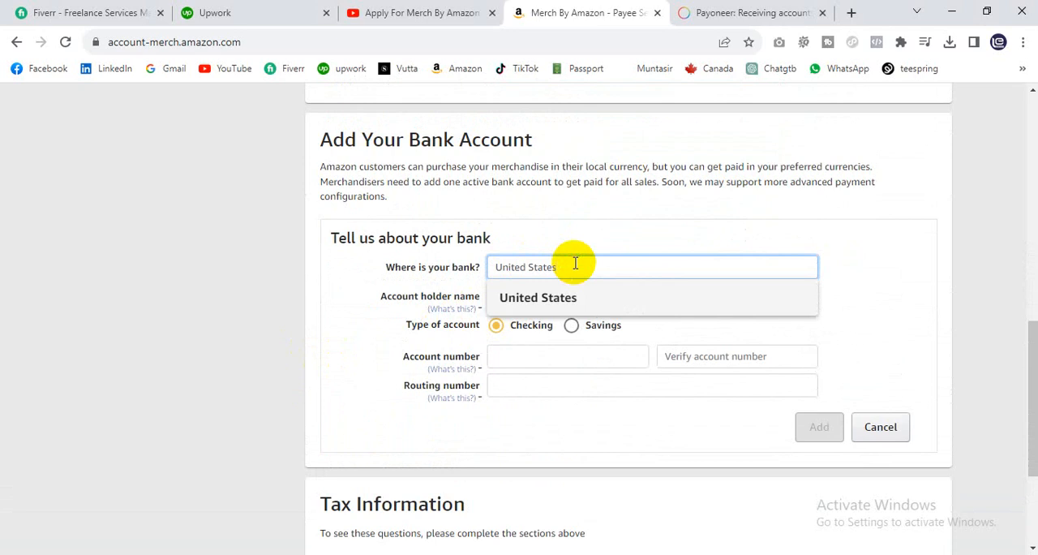
key("BackSpace")
key("BackSpace")
key("BackSpace")
key("BackSpace")
key("BackSpace")
key("BackSpace")
key("BackSpace")
key("BackSpace")
key("BackSpace")
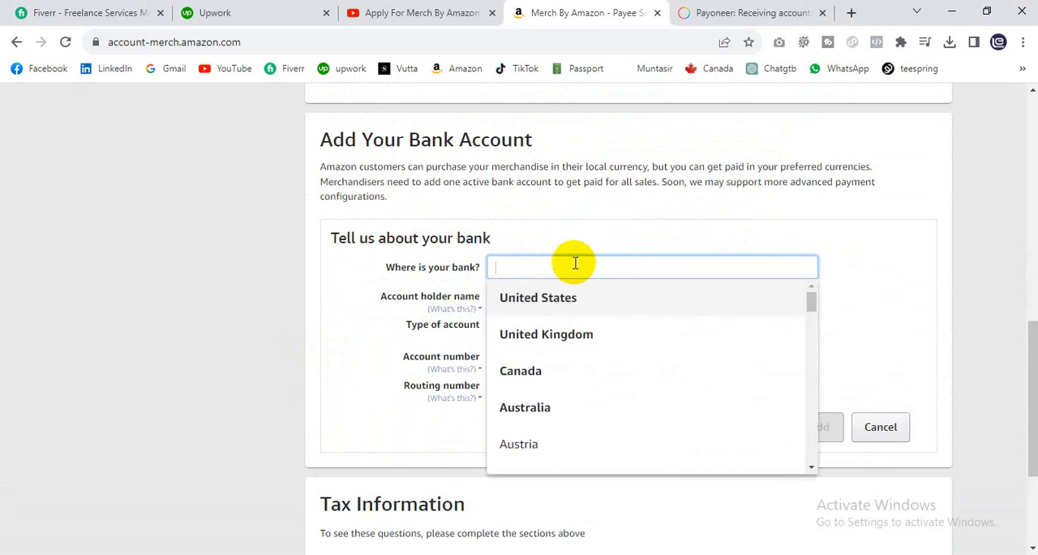
scroll(619, 368, "down", 1)
scroll(630, 379, "up", 1)
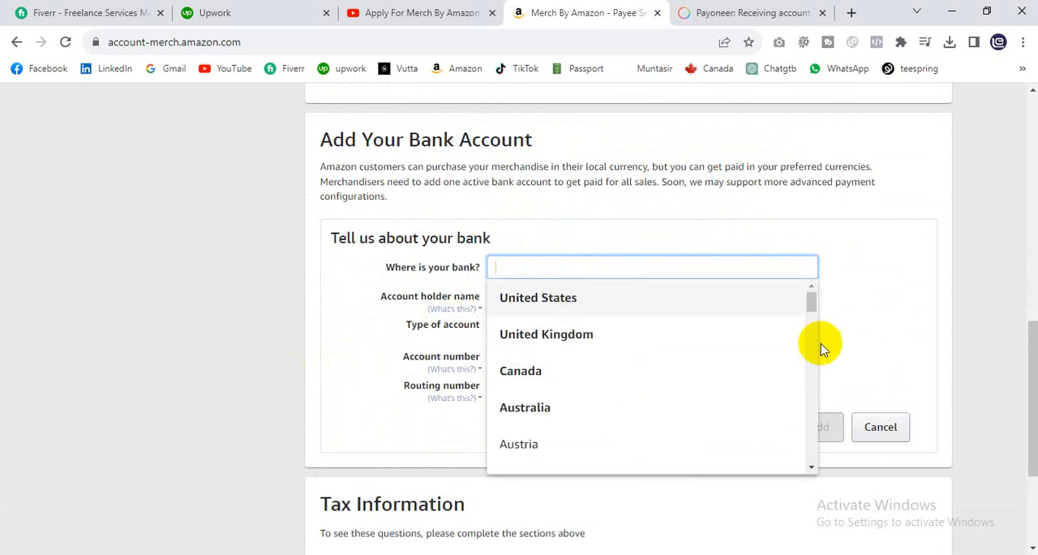
left_click(868, 315)
left_click(588, 268)
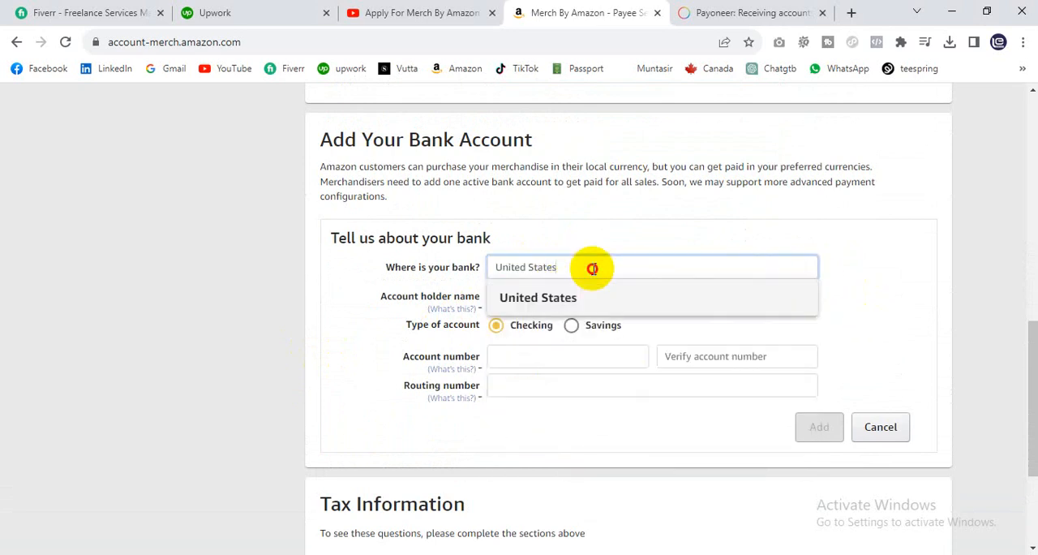
left_click(881, 275)
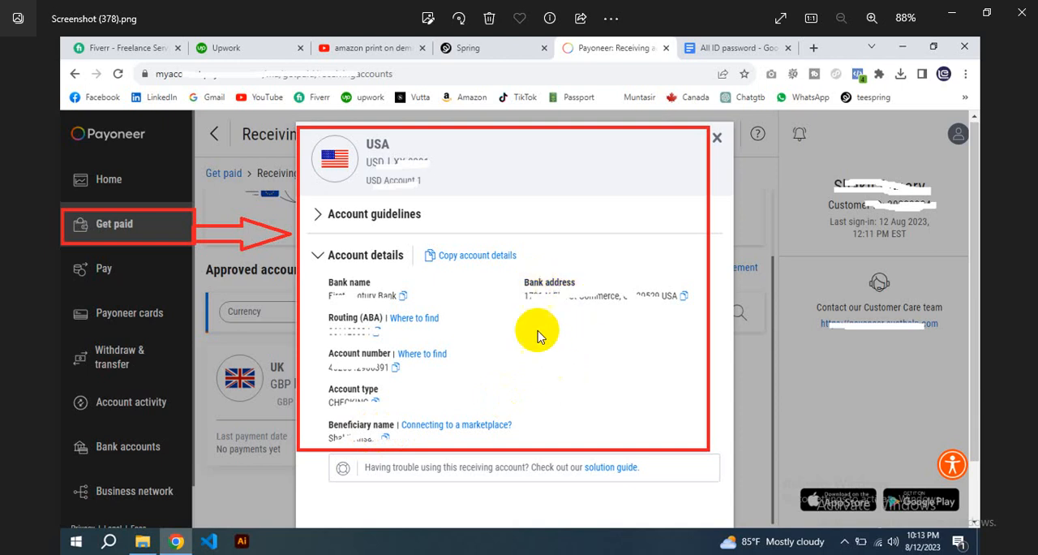
Step: Switch back from the Payoneer screenshot to the bank account form and choose United States as the bank location
left_click(946, 10)
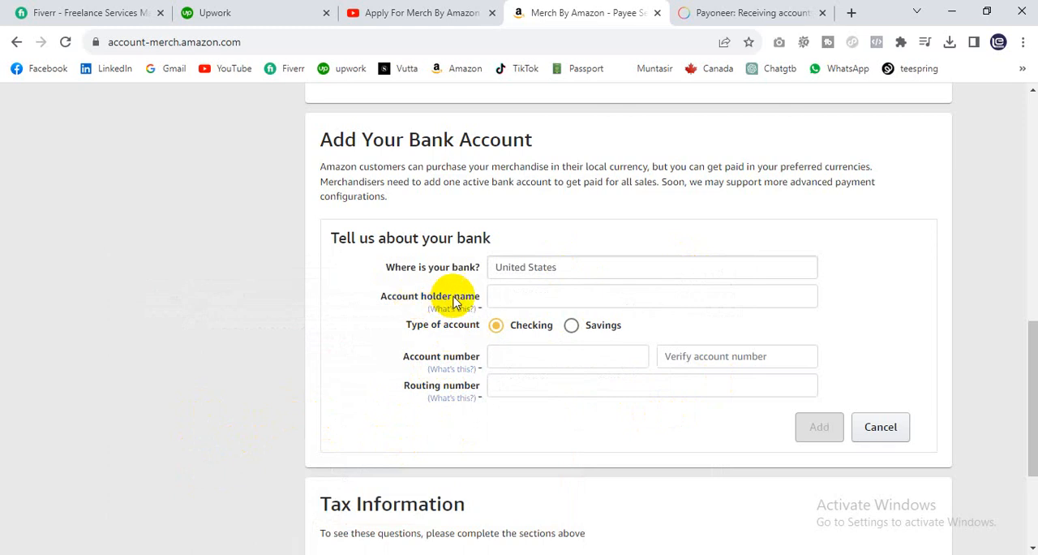
left_click(561, 267)
left_click(563, 297)
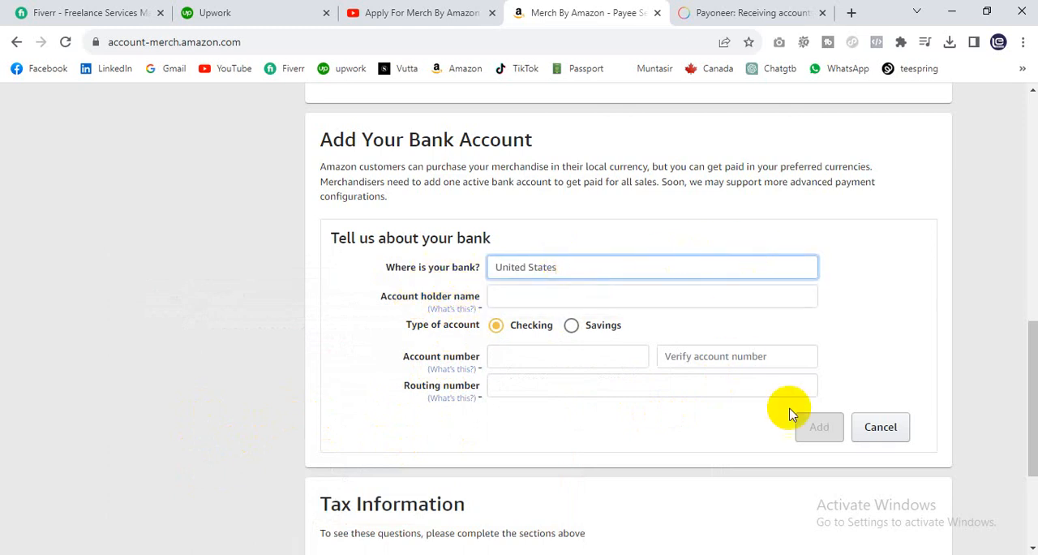
Step: Set the empty bank location in the bank account section to United States
scroll(498, 405, "down", 2)
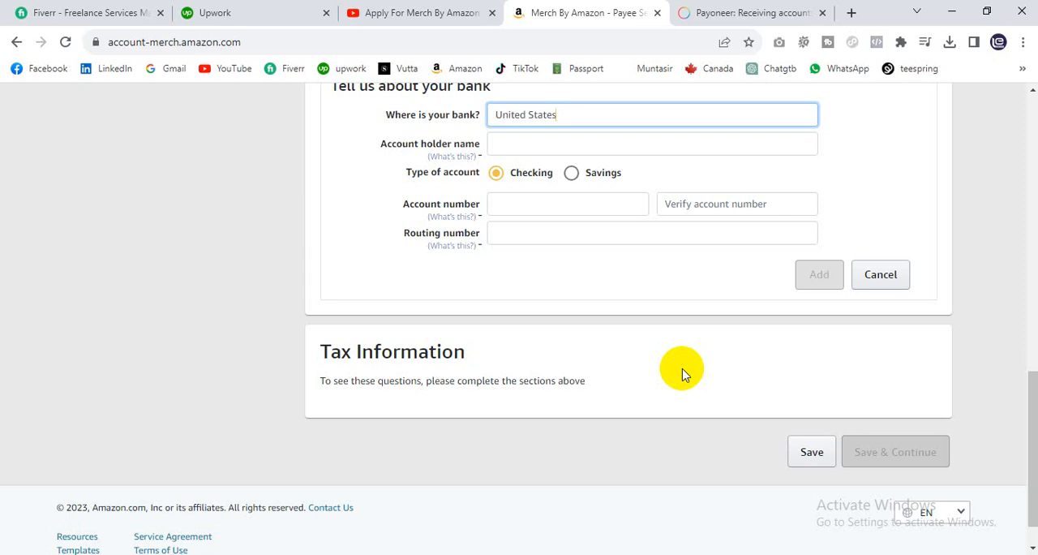
scroll(600, 361, "up", 15)
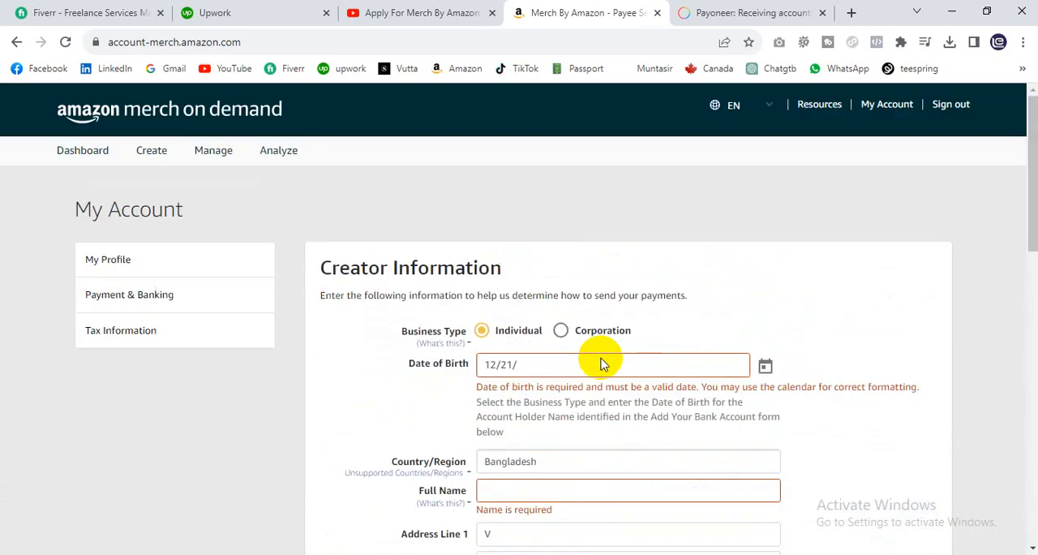
scroll(601, 358, "down", 15)
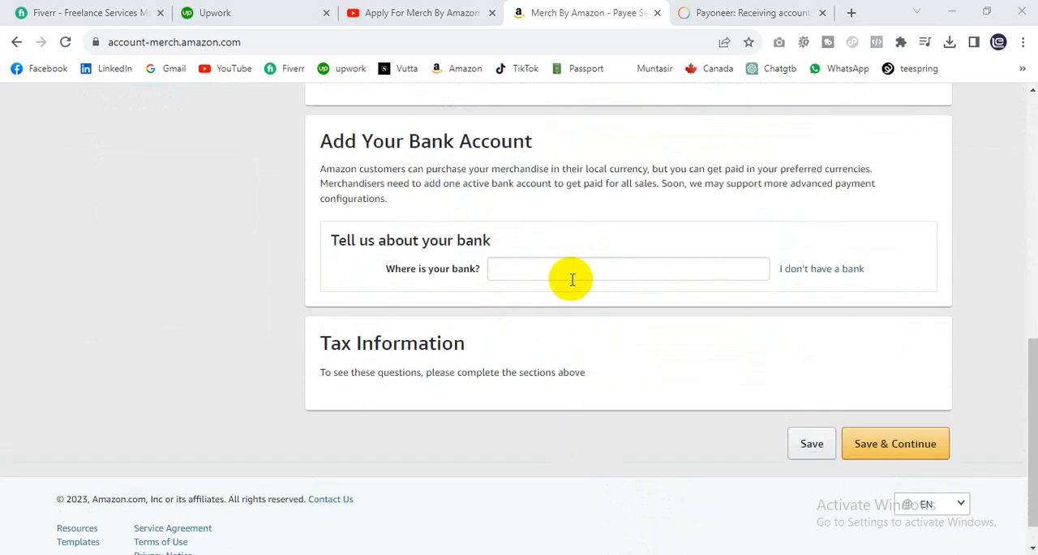
left_click(583, 276)
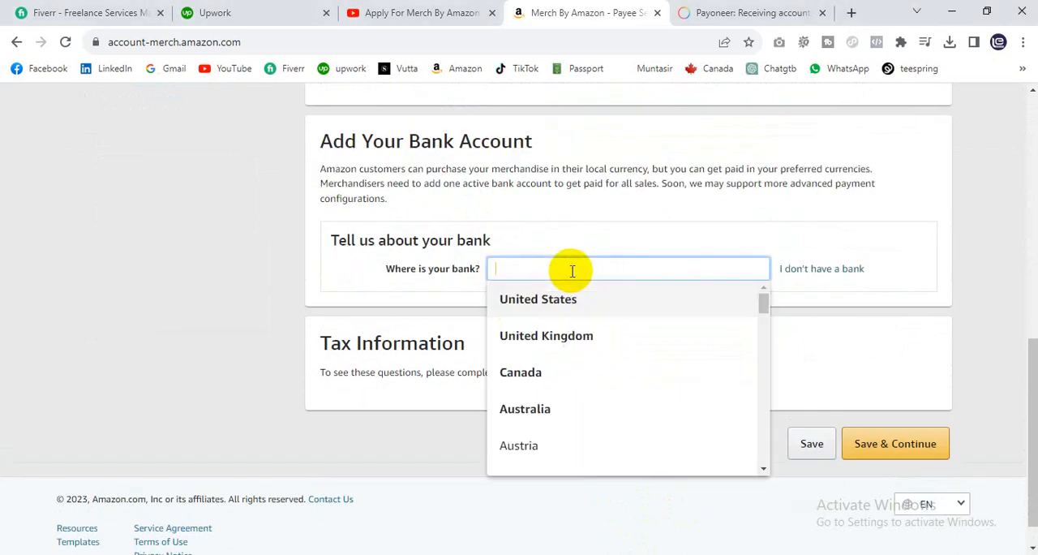
left_click(540, 307)
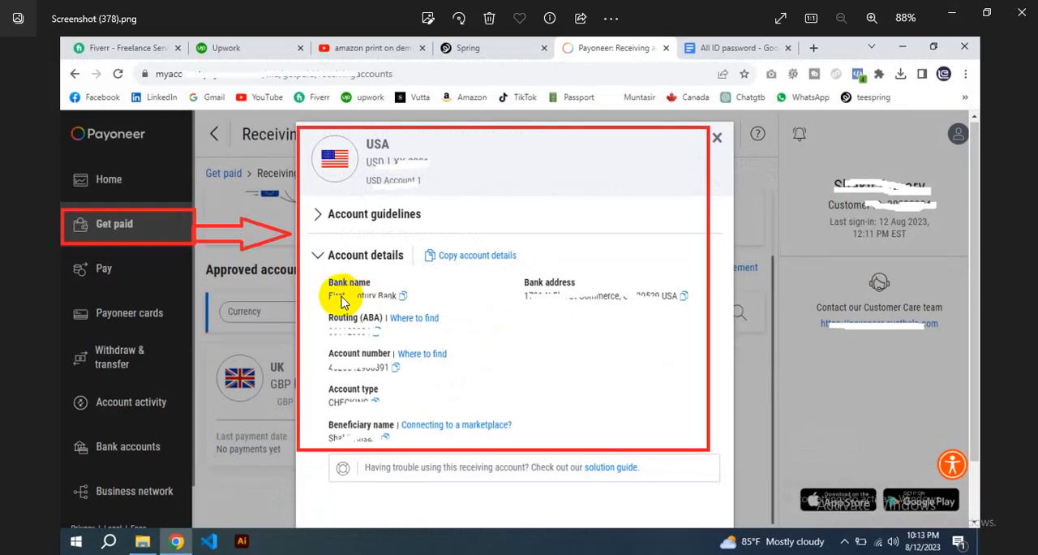
Step: Compare the USD receiving account details in the Payoneer screenshot with the bank account form's fields
left_click(947, 15)
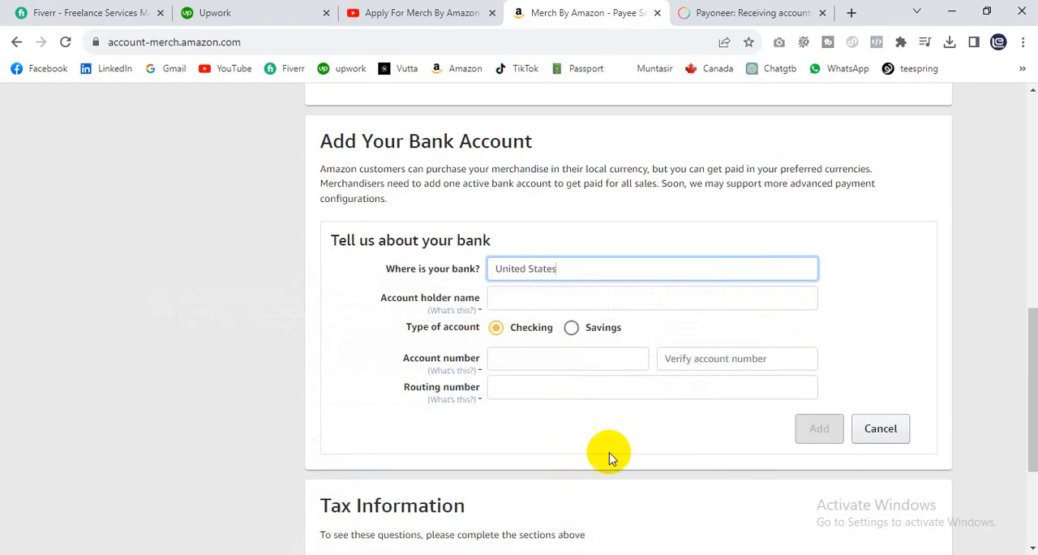
mouse_move(438, 316)
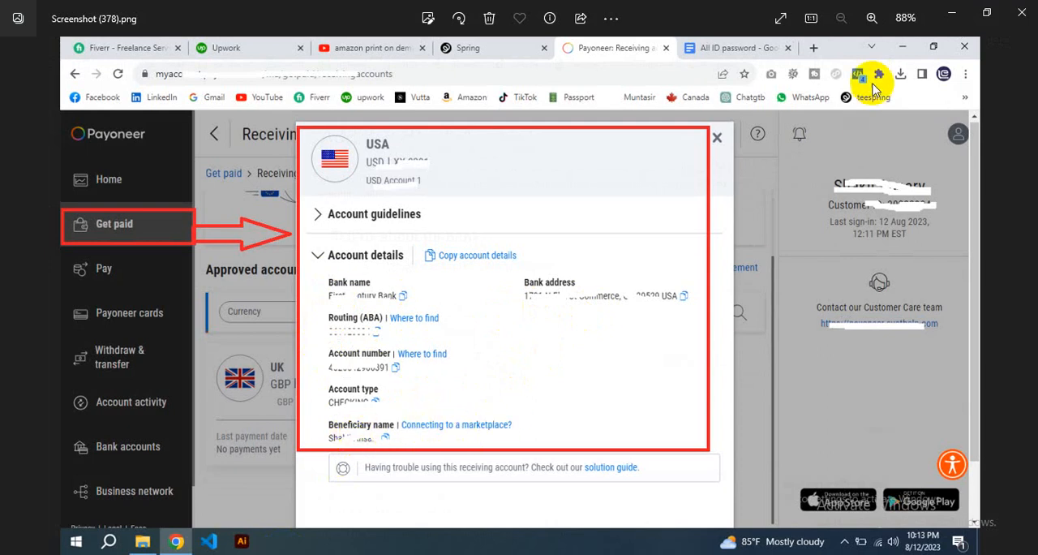
left_click(940, 14)
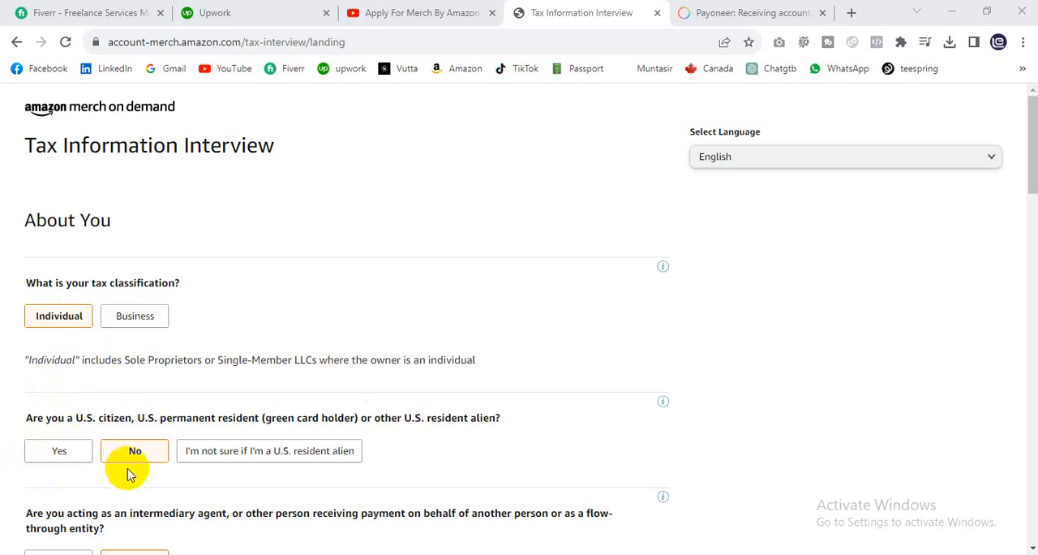
Step: Review the tax classification, residency and intermediary agent answers in the Tax Information Interview
scroll(267, 417, "down", 1)
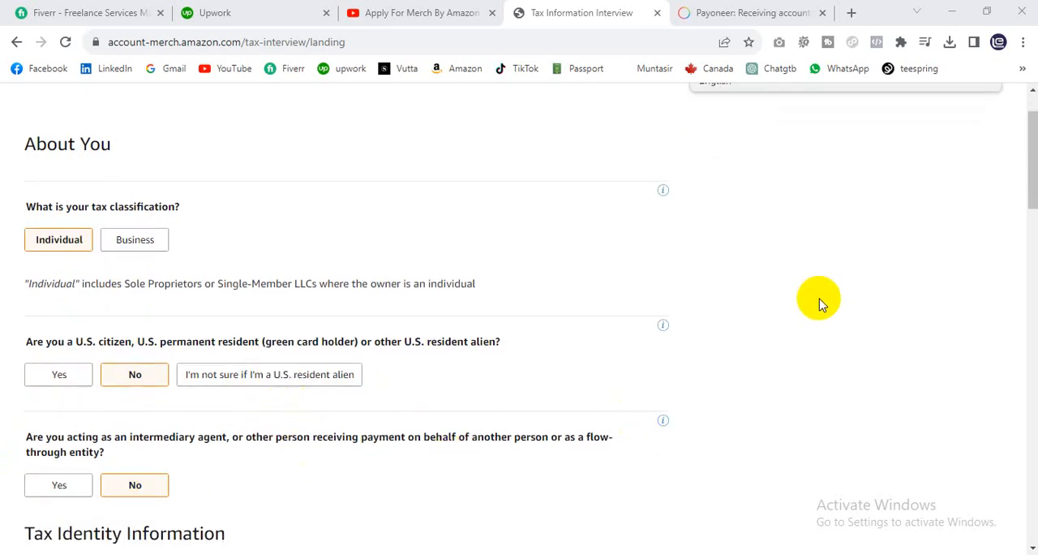
scroll(540, 289, "down", 1)
scroll(487, 311, "up", 1)
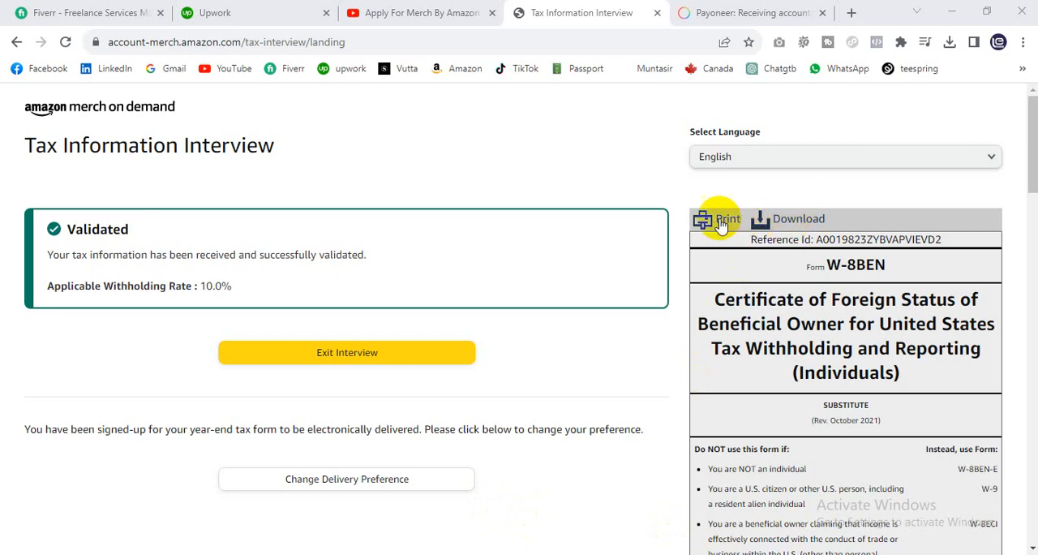
Step: Download the W-8BEN tax form and exit the tax interview
left_click(794, 216)
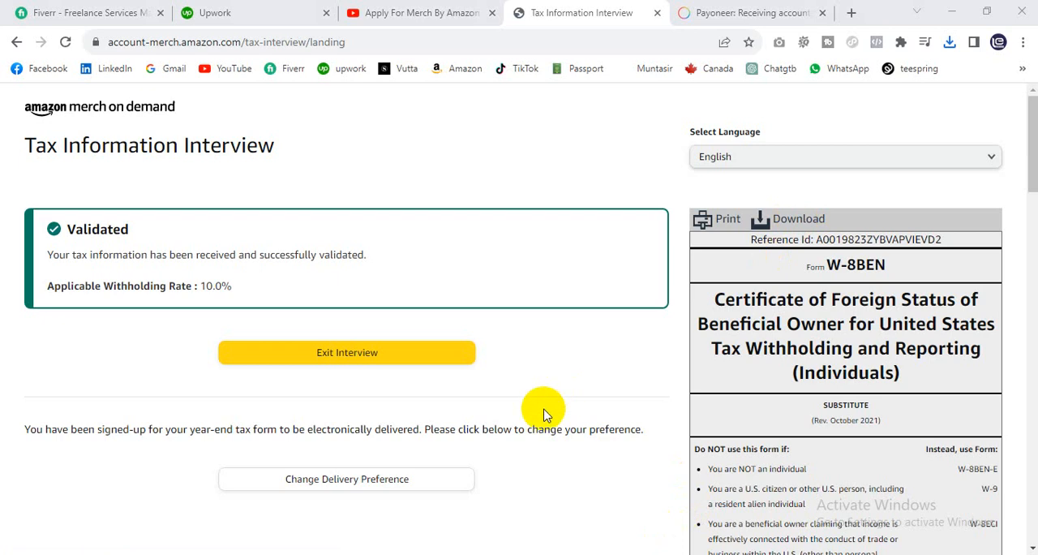
left_click(347, 365)
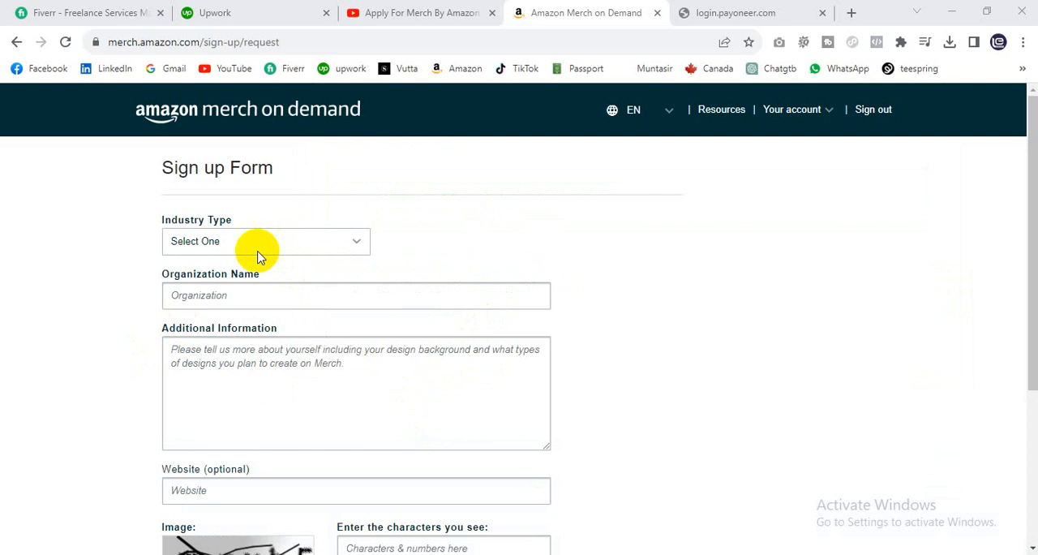
Step: Set the sign-up form's industry type to Novelty T-shirt Business
left_click(198, 243)
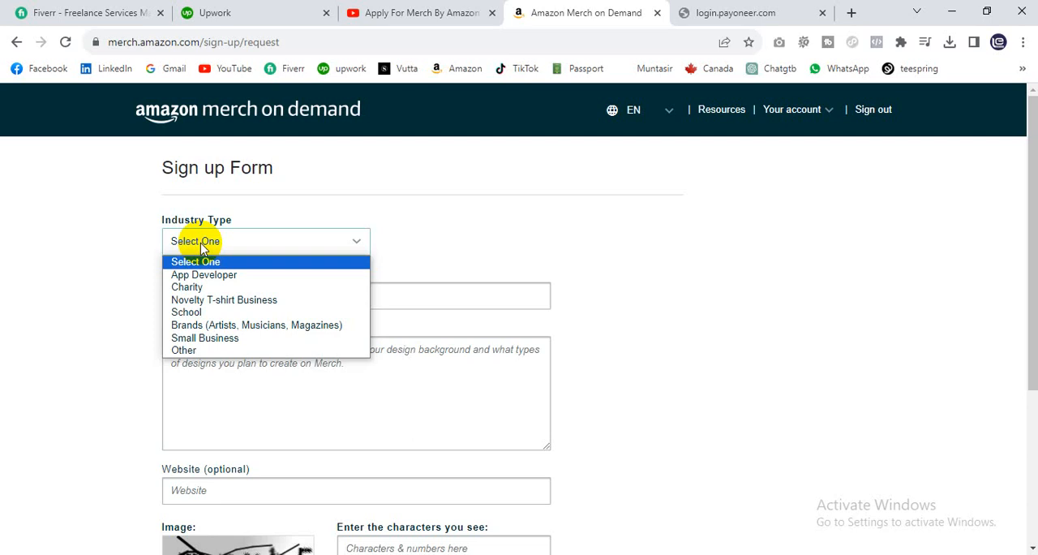
left_click(205, 299)
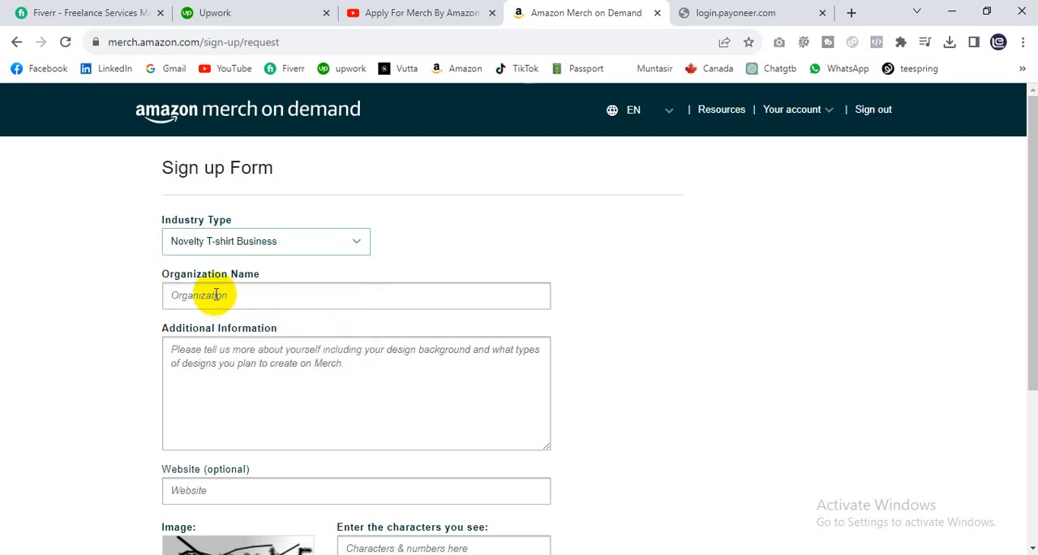
left_click(255, 243)
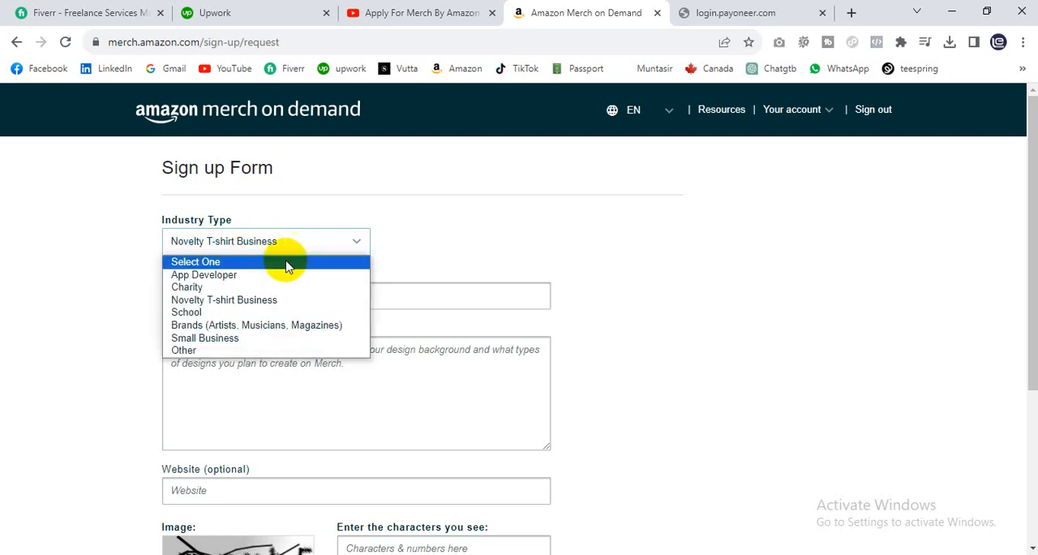
left_click(244, 306)
left_click(231, 297)
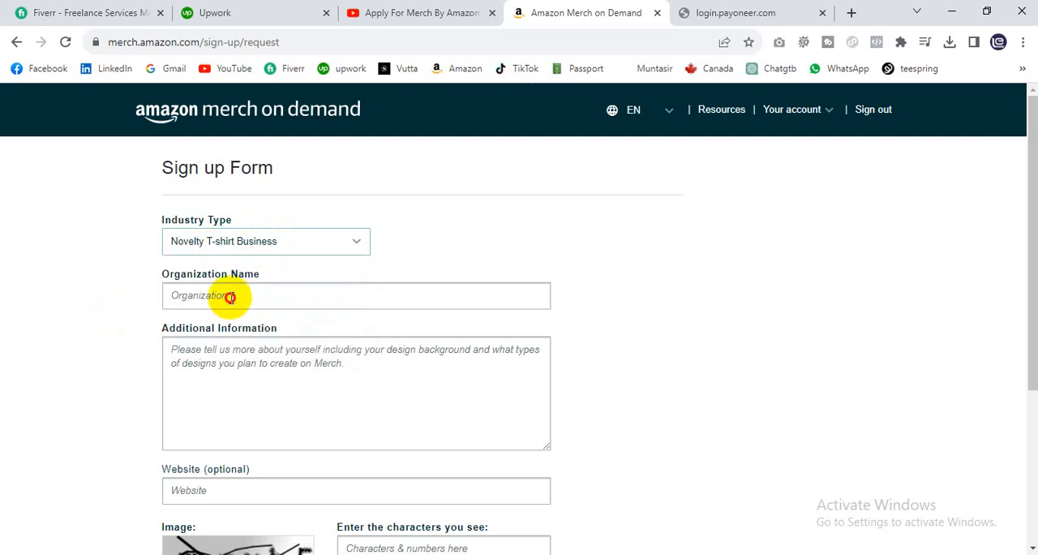
Step: Look over the additional information, website and image-character fields of the sign-up form
left_click(214, 374)
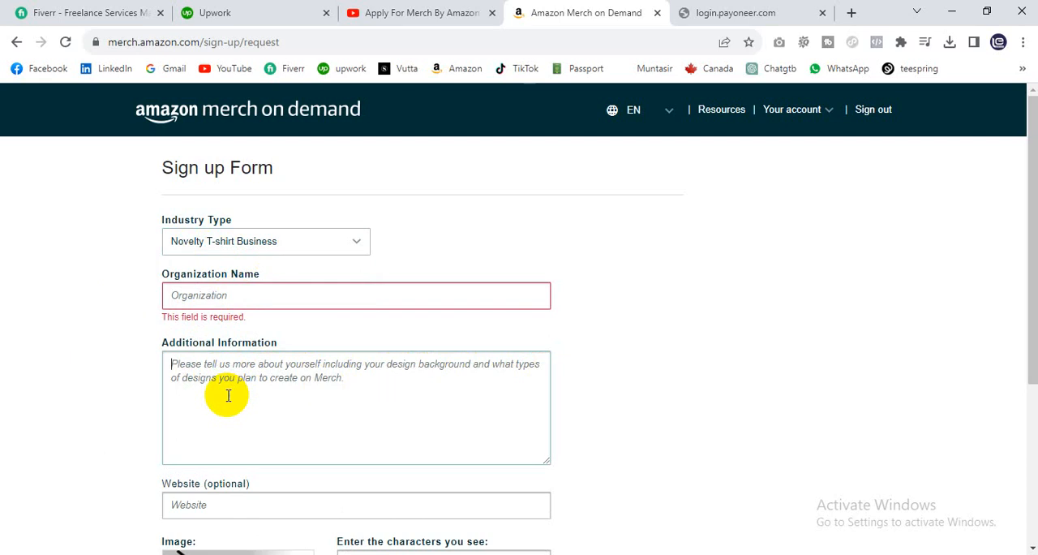
scroll(349, 392, "down", 2)
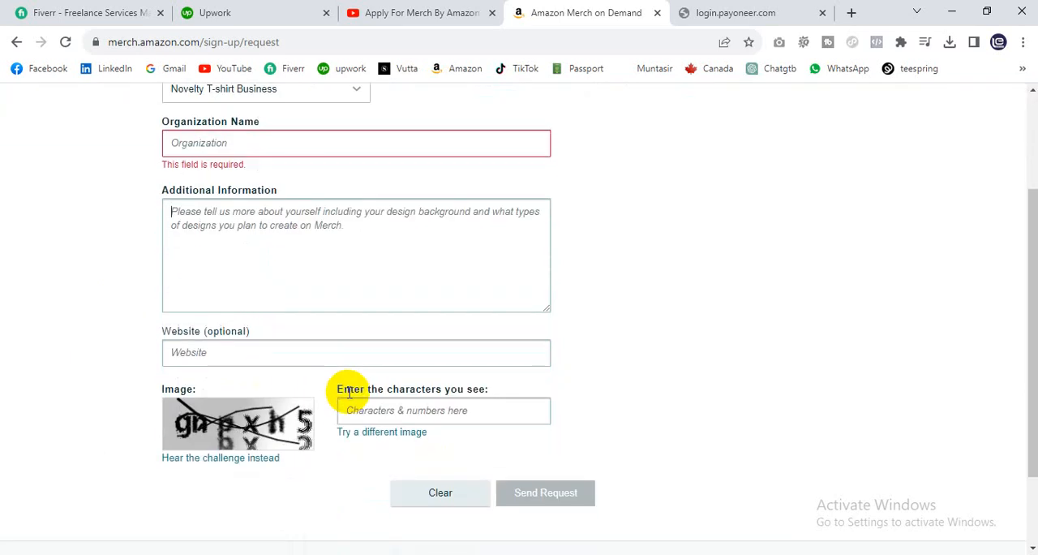
left_click(218, 362)
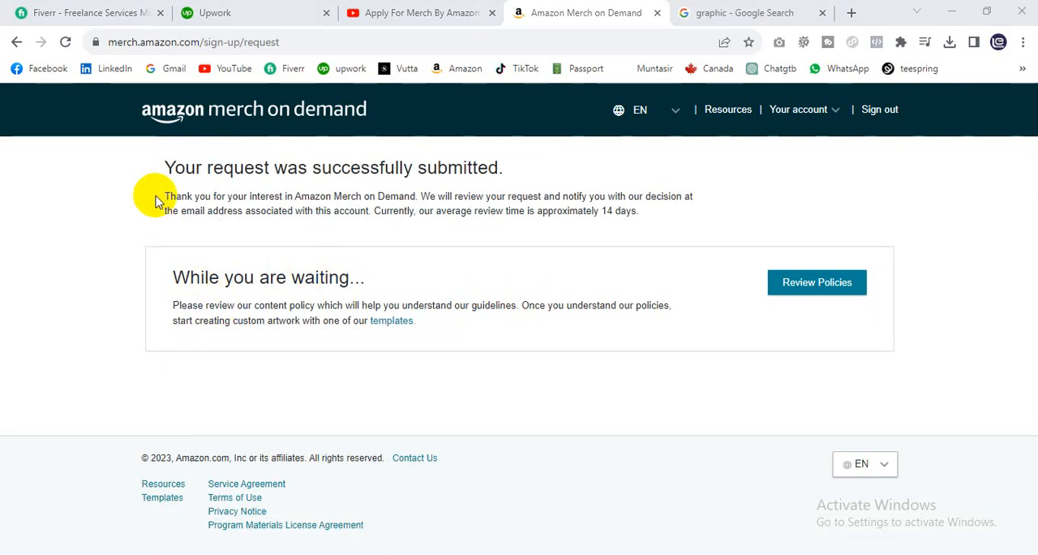
Step: Read the review notice on the request submission page, highlighting the average review time
left_click_drag(157, 201, 637, 223)
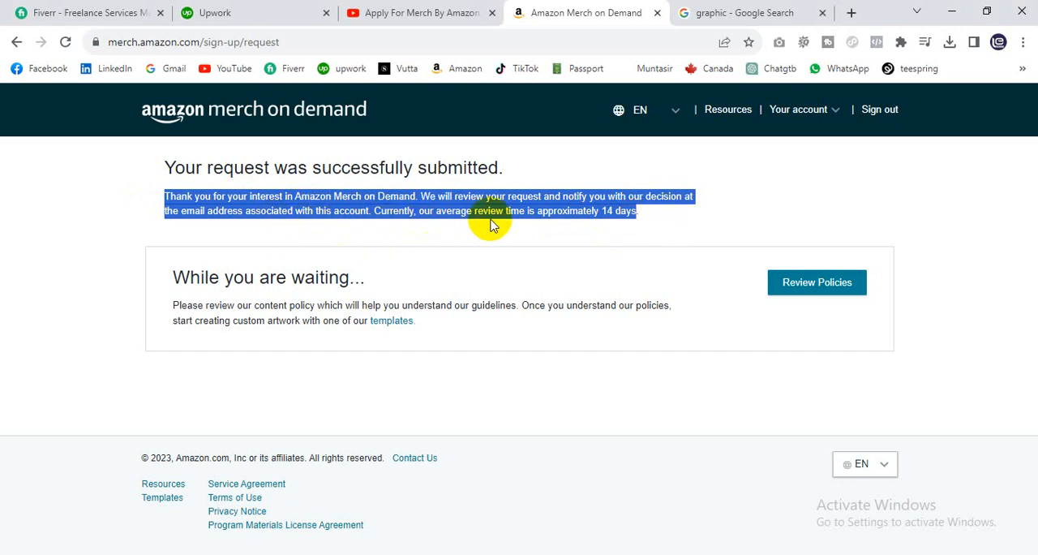
left_click(655, 222)
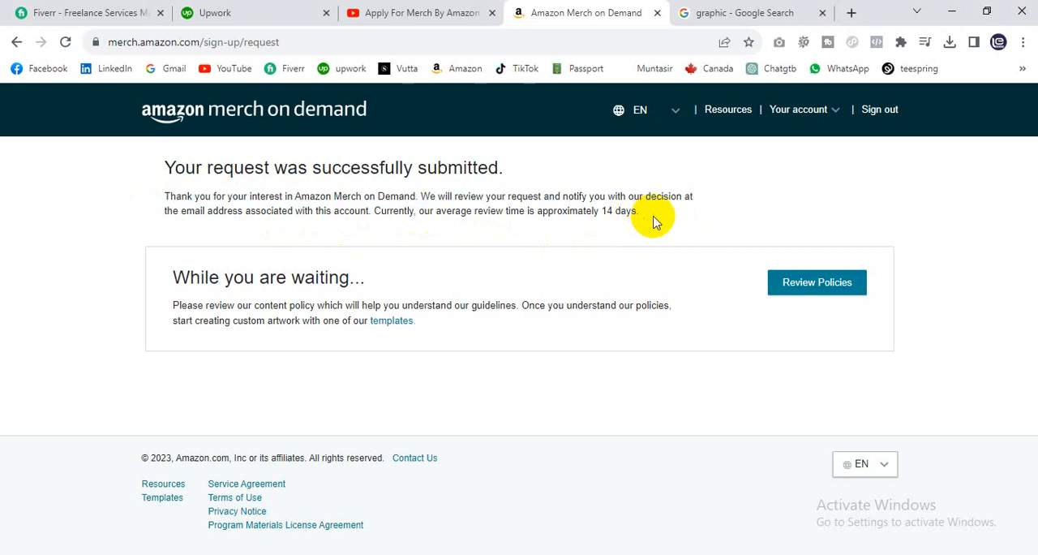
left_click_drag(655, 222, 534, 209)
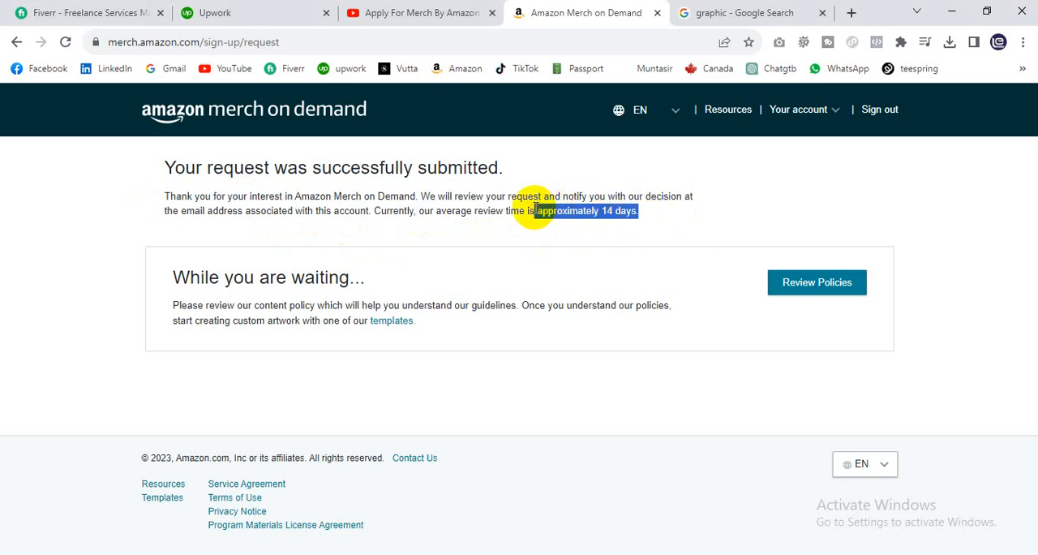